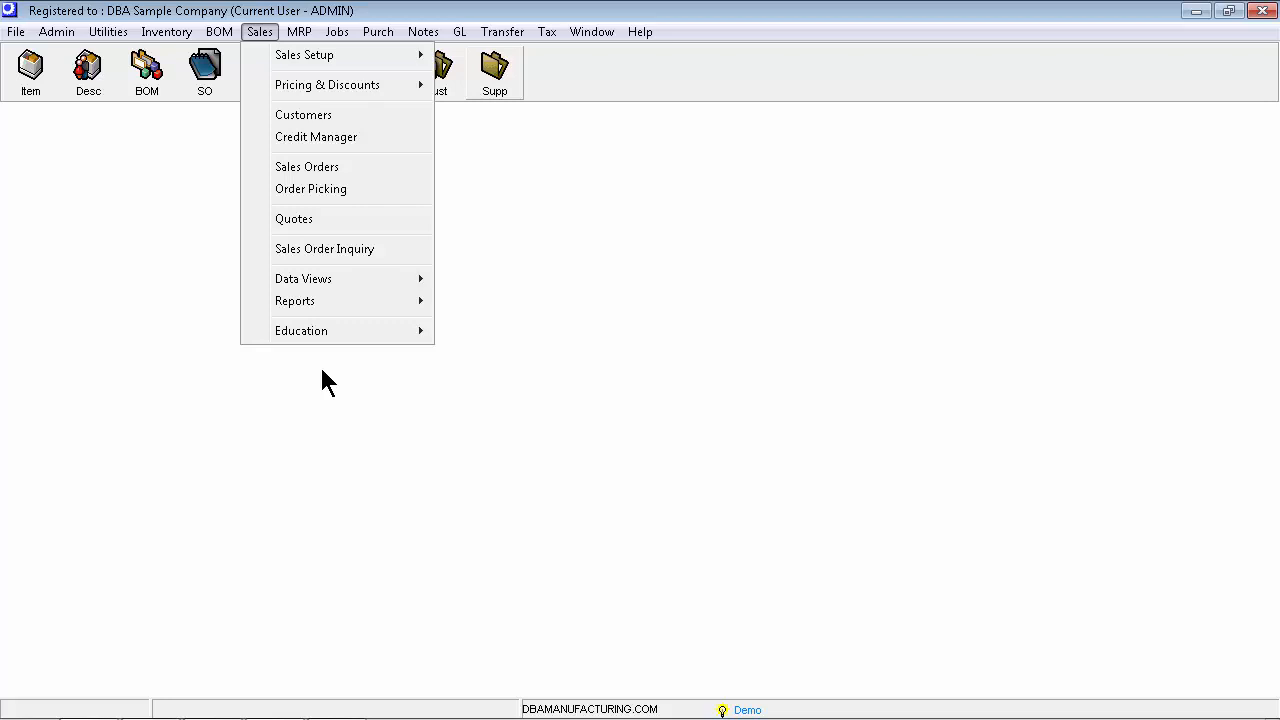
Open the Price Levels setup under sales pricing and discounts
{"action": "mouse_move", "coordinate": [400, 85]}
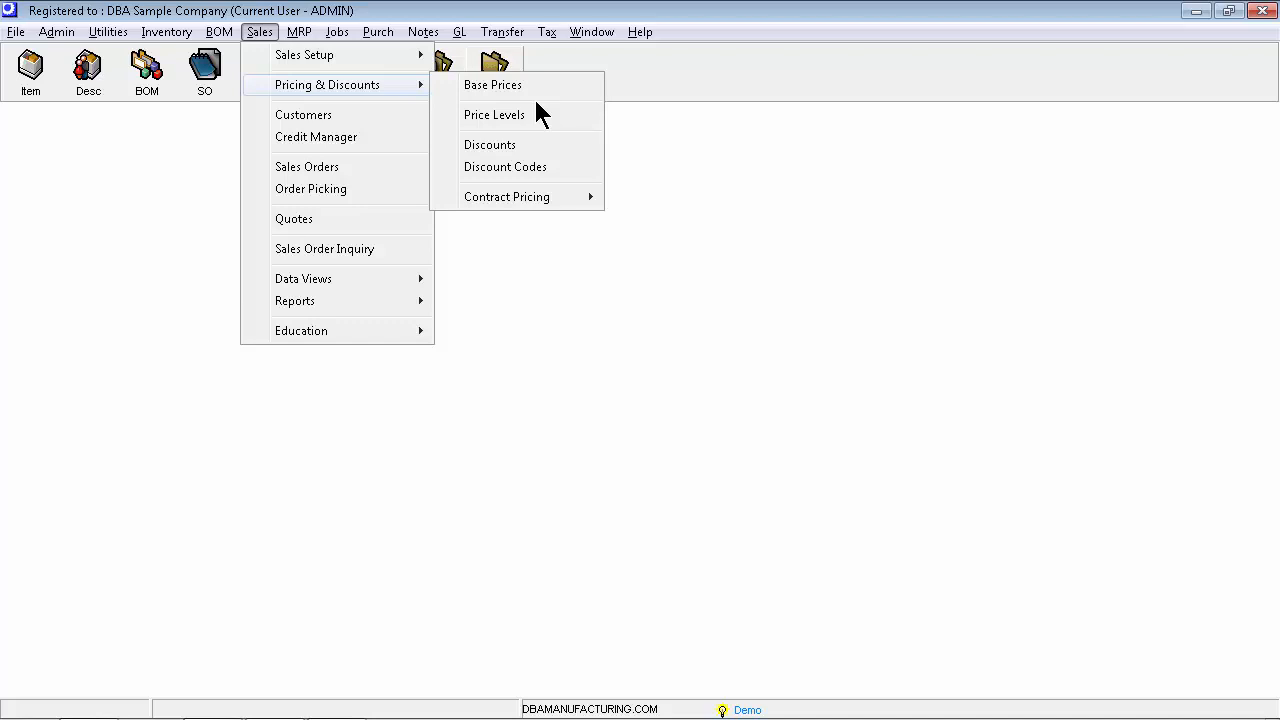
{"action": "left_click", "coordinate": [533, 96]}
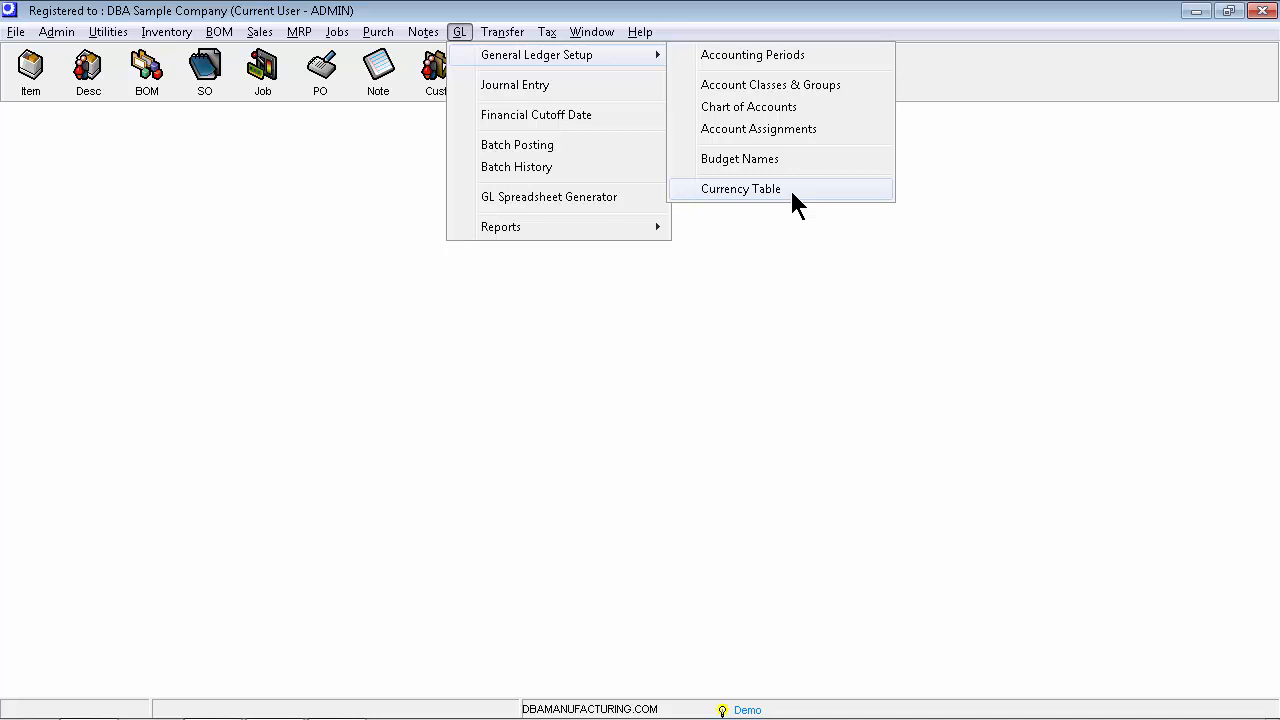
Open the general ledger Currency Table
{"action": "left_click", "coordinate": [791, 193]}
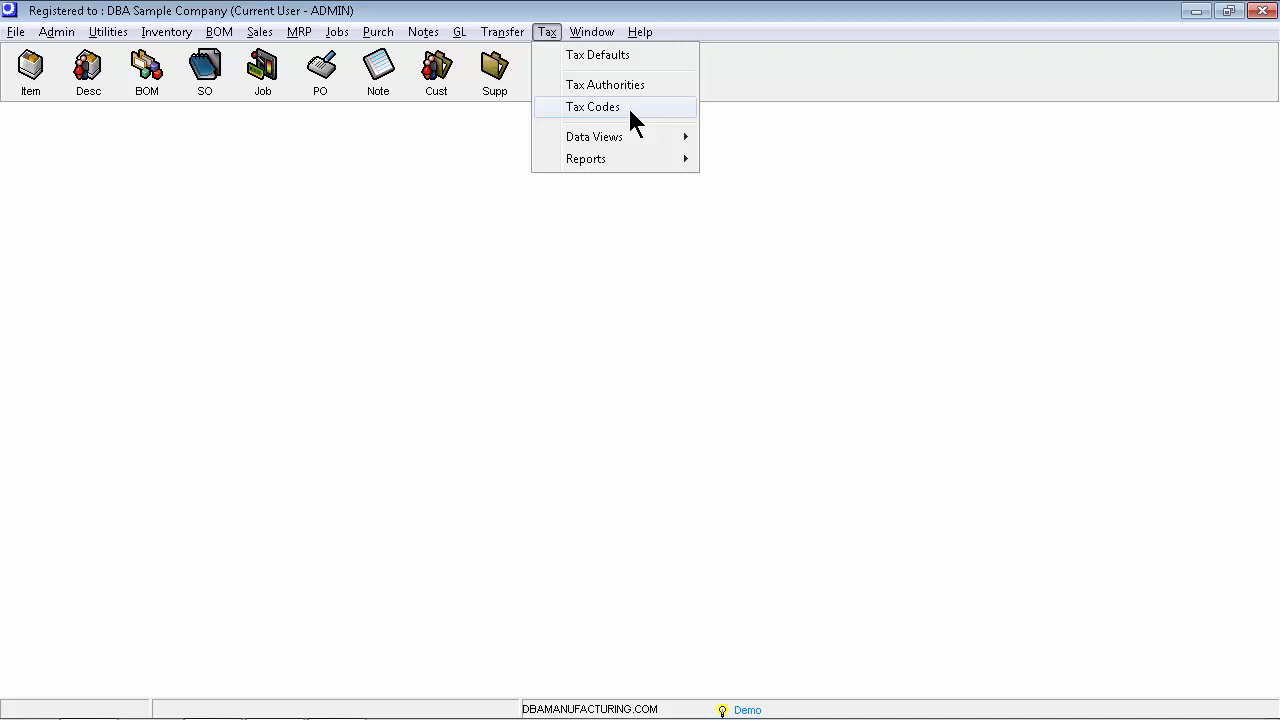
Open the Tax Codes list and open the CAD-Q tax code record
{"action": "left_click", "coordinate": [630, 118]}
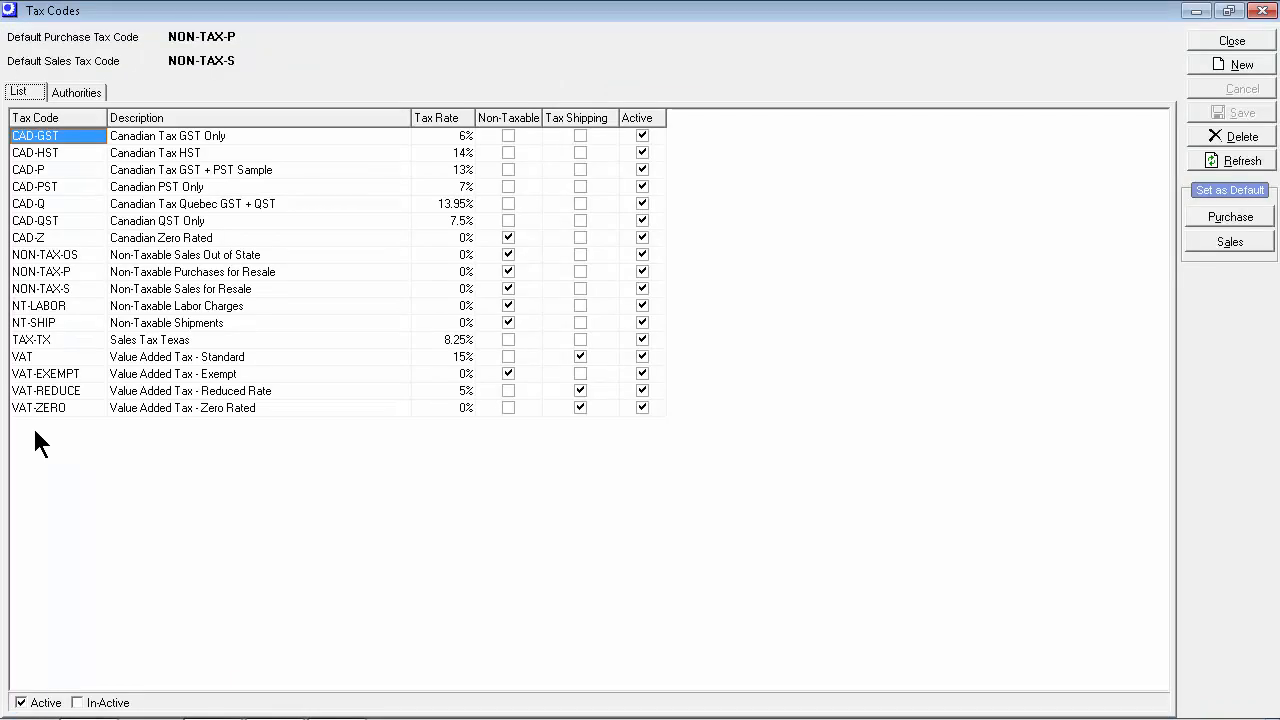
{"action": "double_click", "coordinate": [300, 204]}
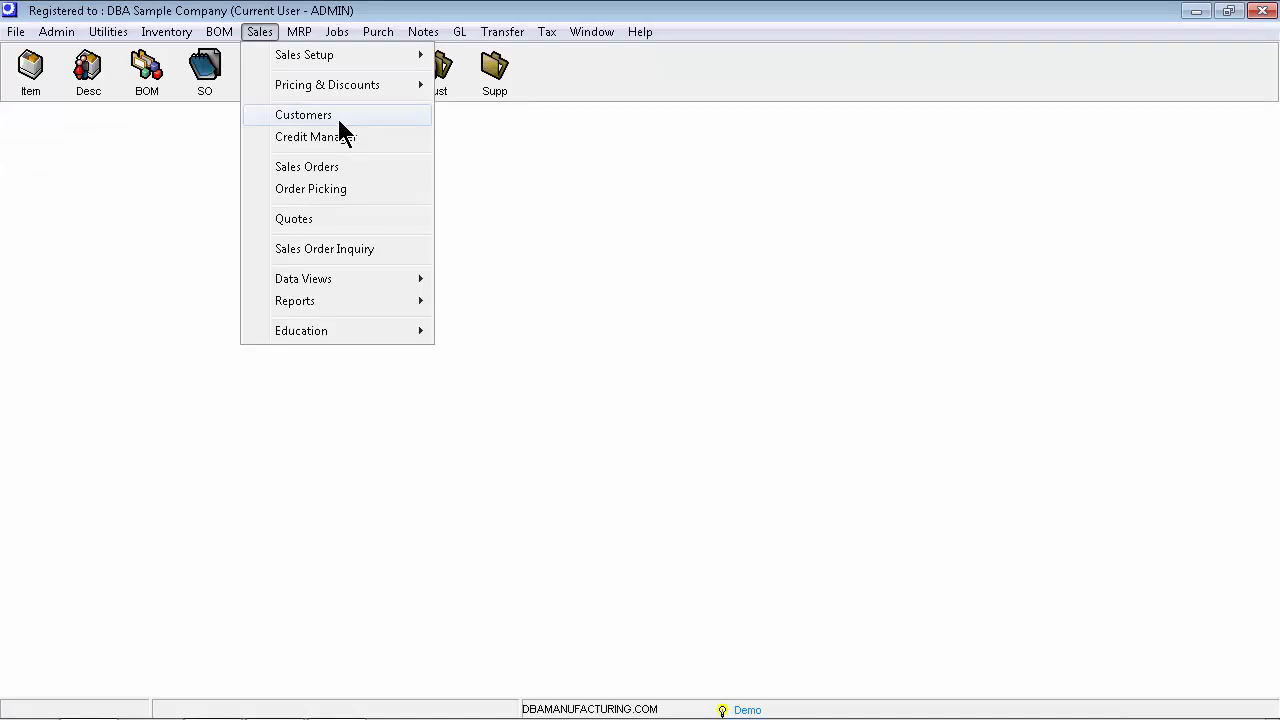
Open the customer record and paste a value into the Price Level field of its pricing settings
{"action": "left_click", "coordinate": [339, 118]}
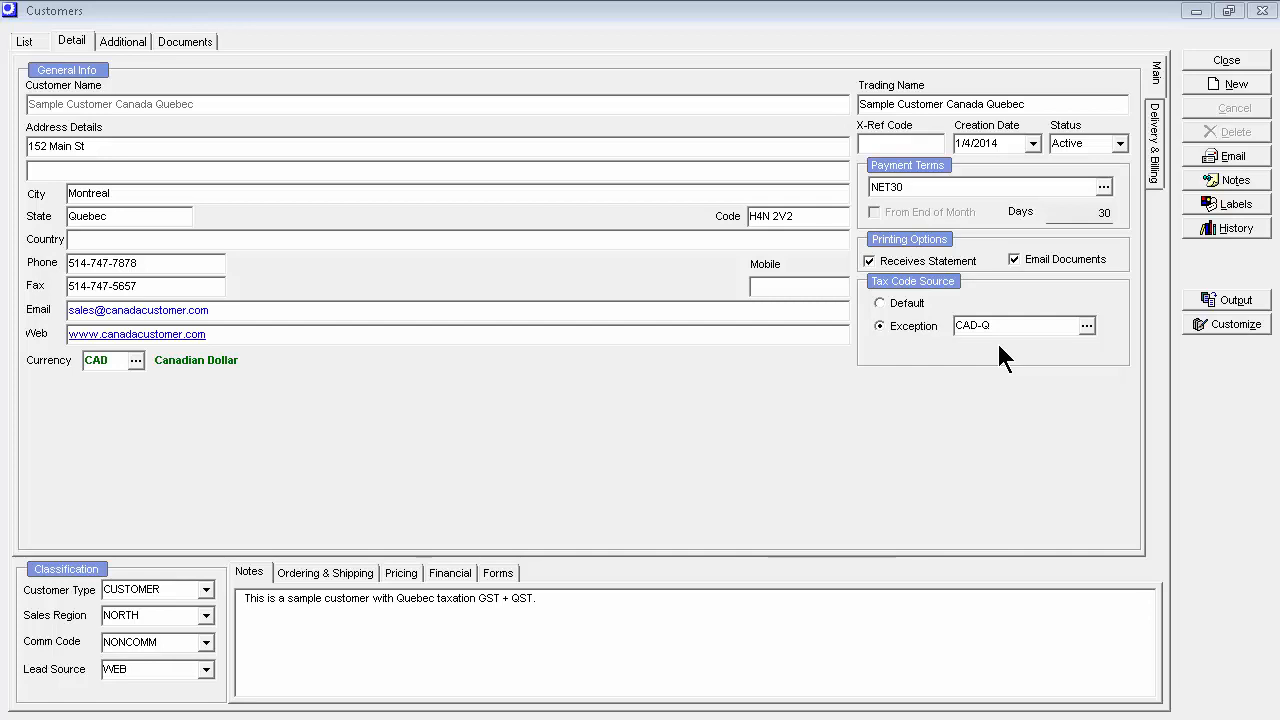
{"action": "left_click", "coordinate": [401, 574]}
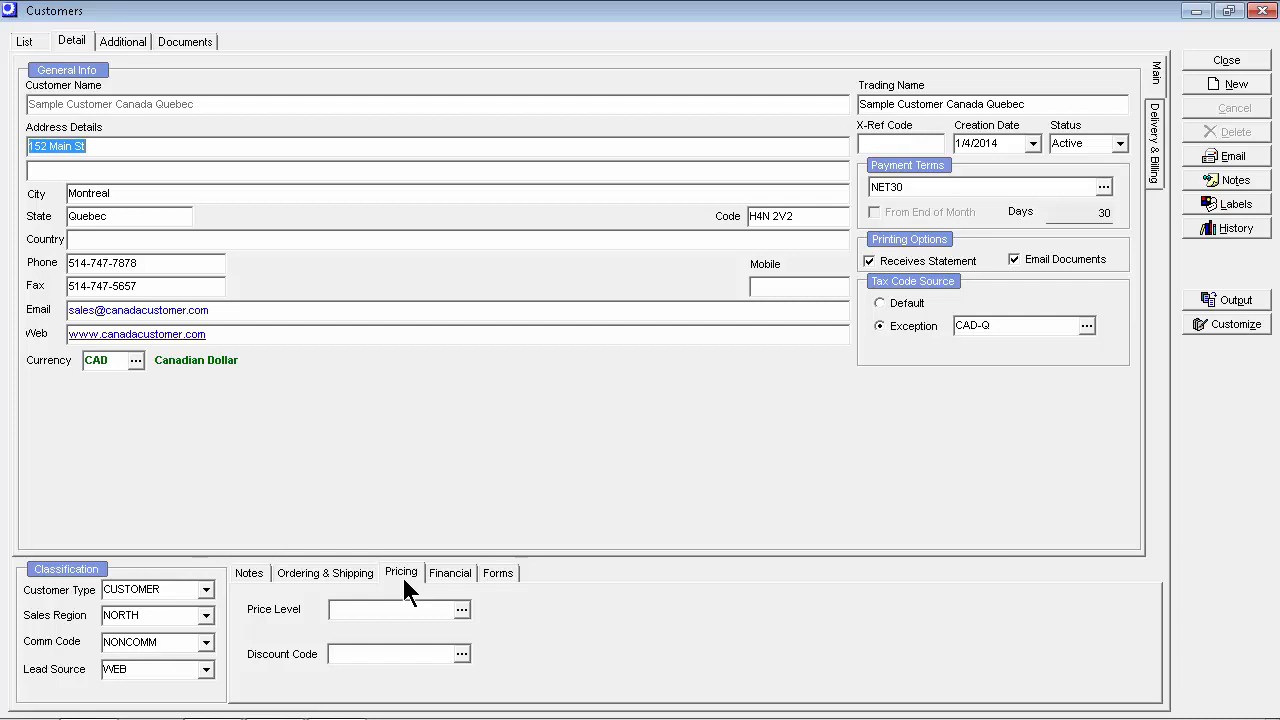
{"action": "left_click", "coordinate": [355, 609]}
{"action": "type", "text": "PLSAMPLE-02"}
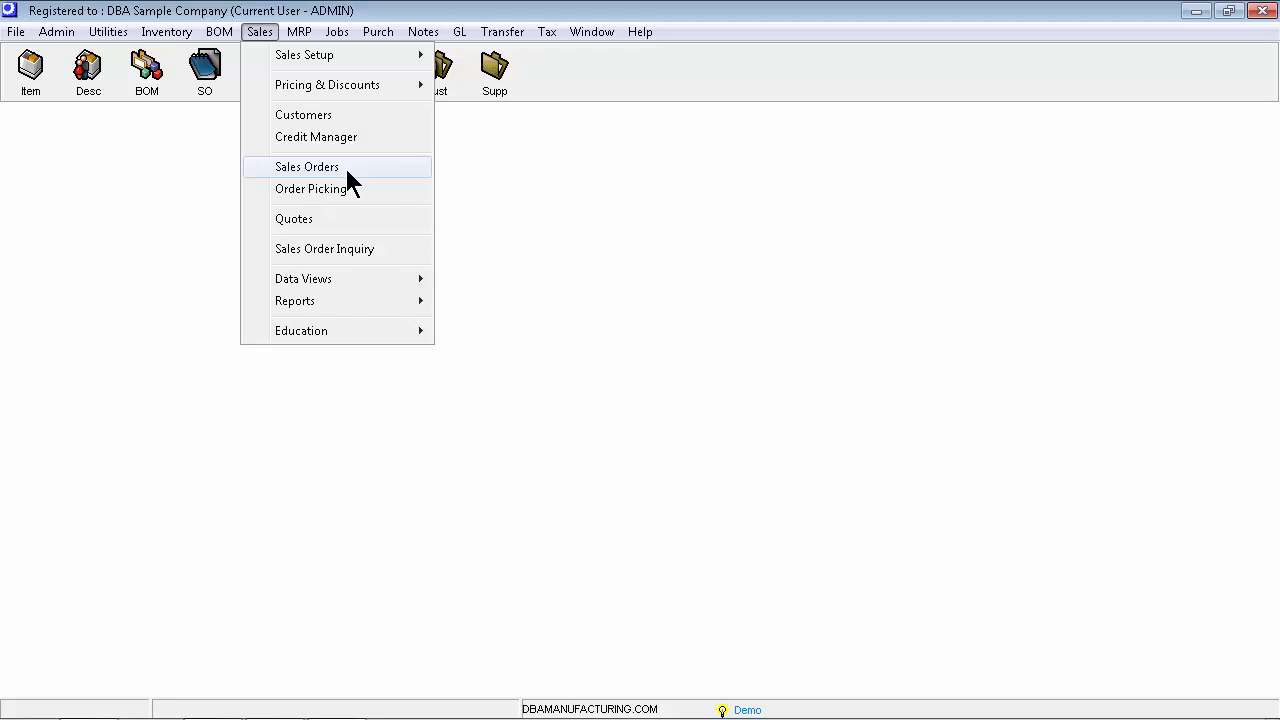
Create a new sales order for Sample Customer Canada Quebec
{"action": "left_click", "coordinate": [307, 167]}
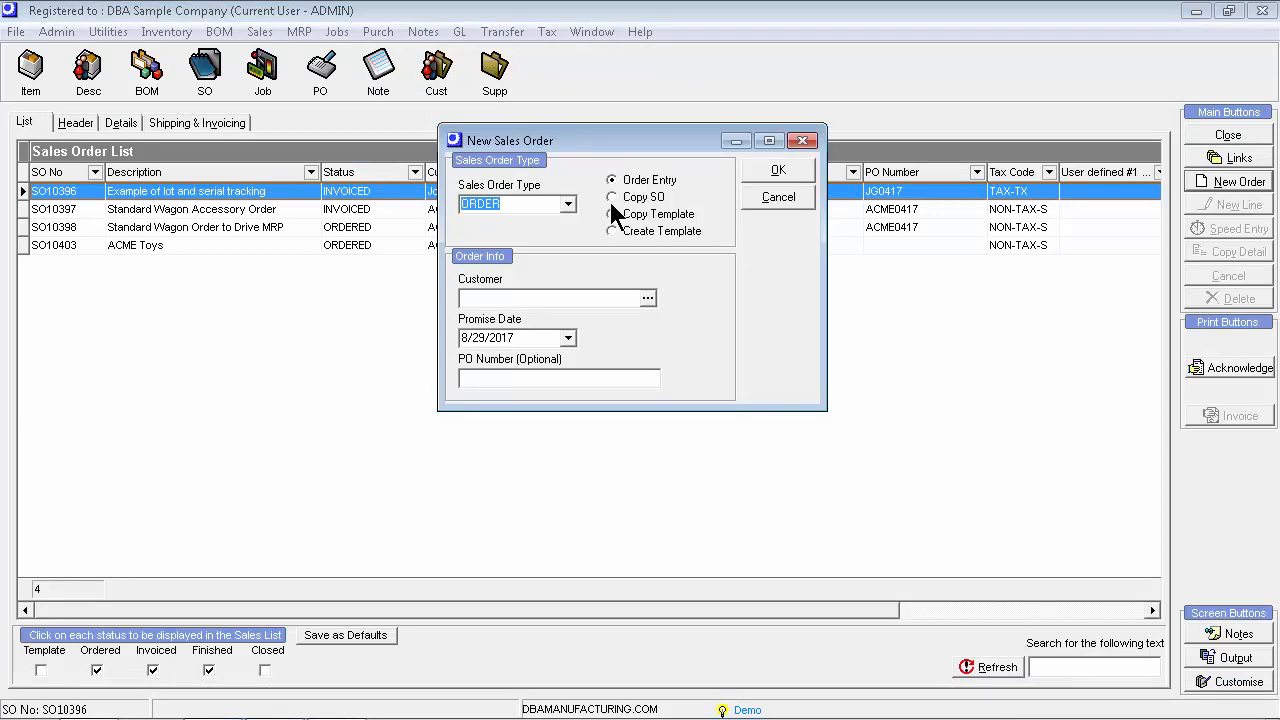
{"action": "left_click", "coordinate": [648, 298]}
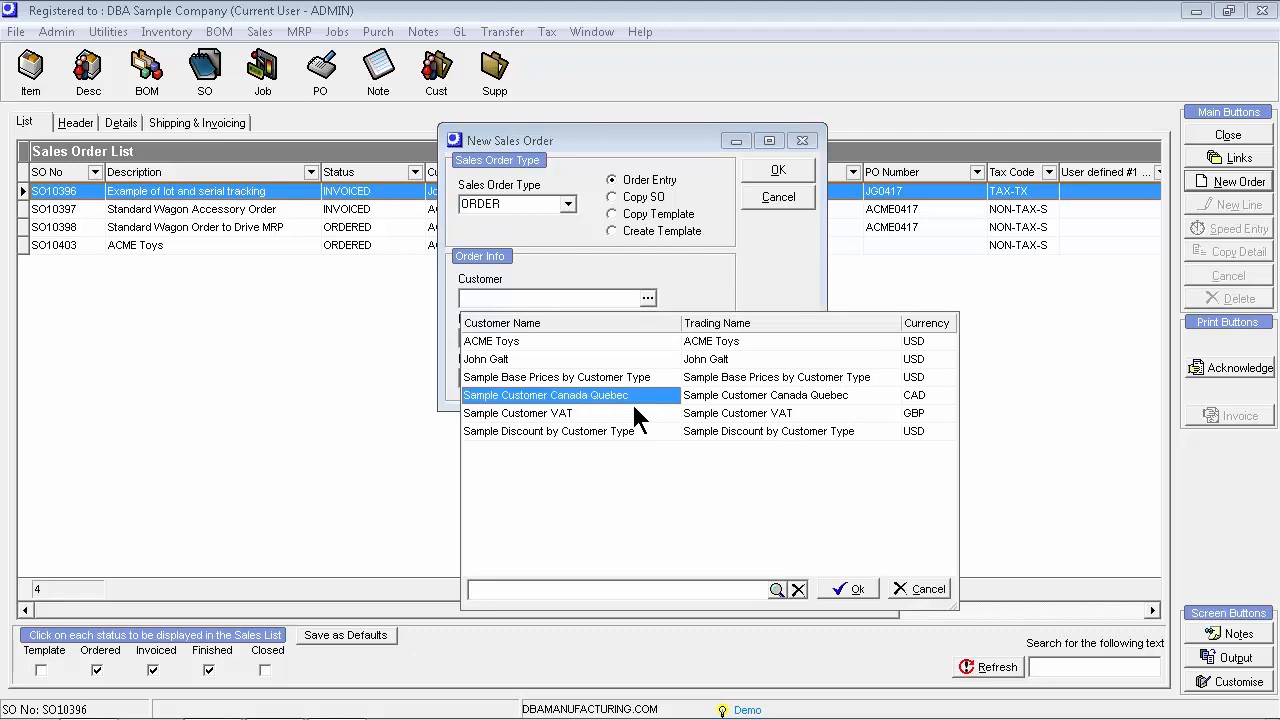
{"action": "double_click", "coordinate": [631, 400]}
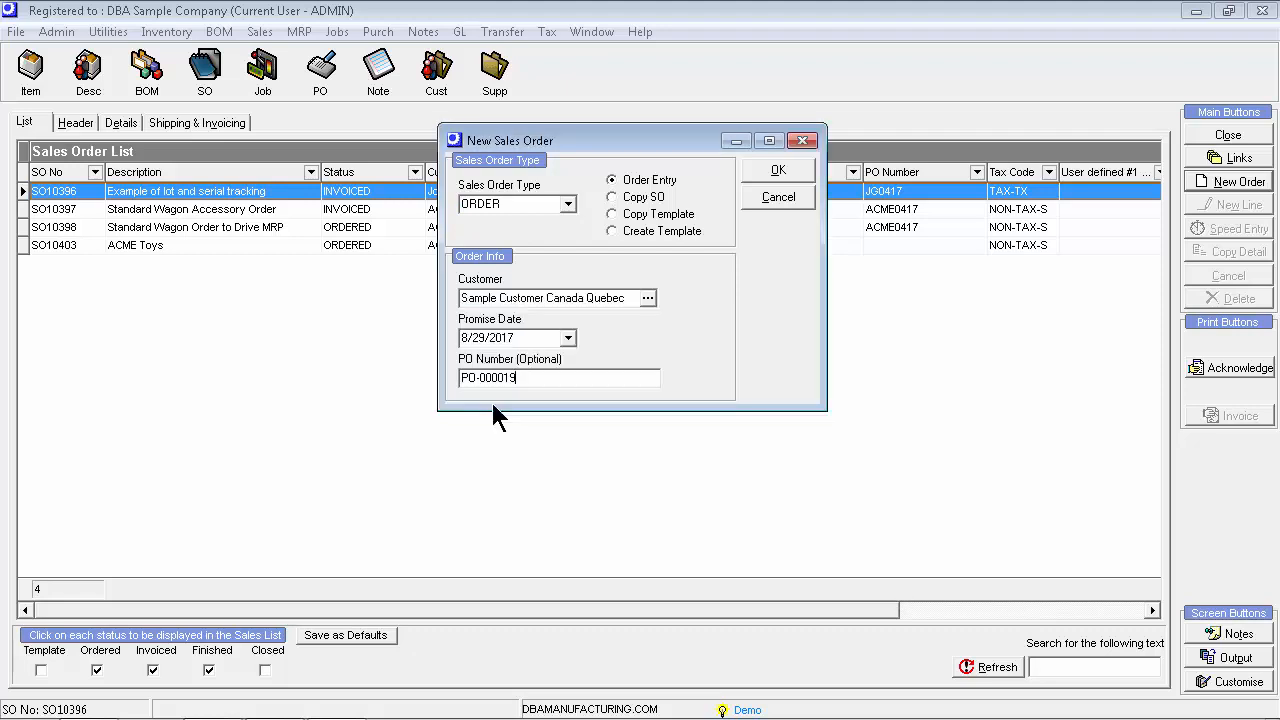
{"action": "key", "text": "Return"}
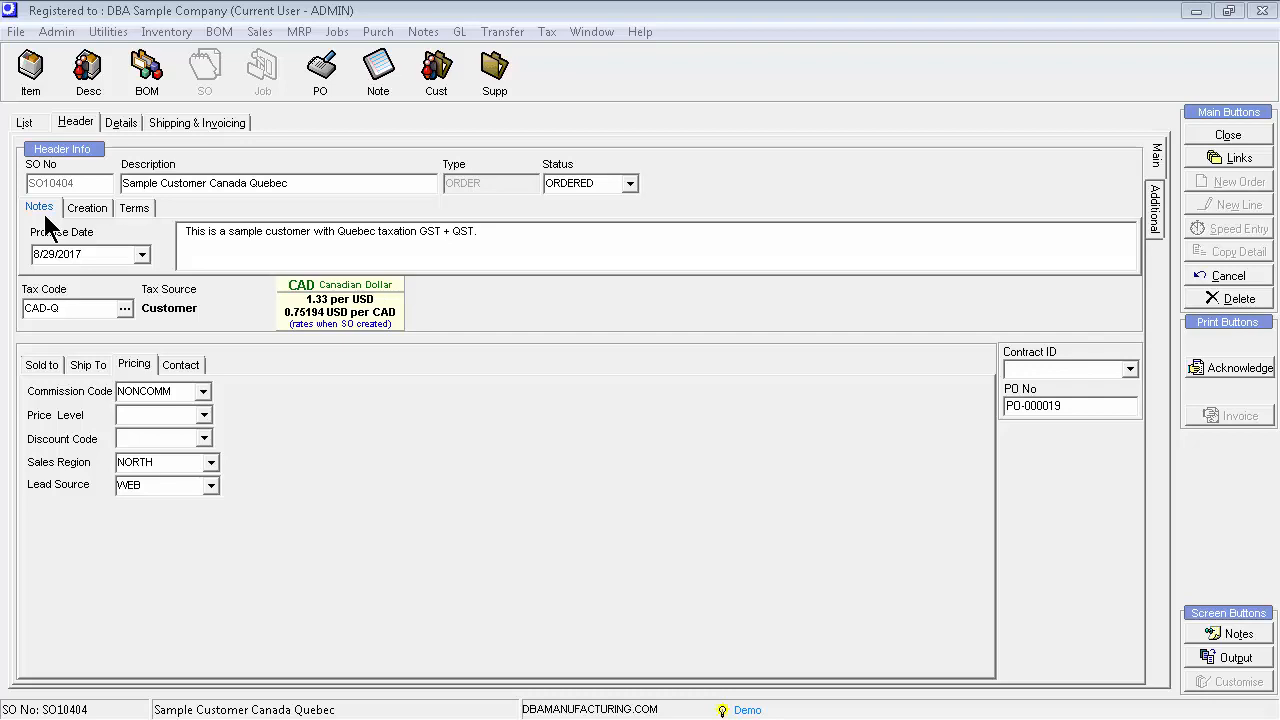
Review the sales order header's Terms, Notes, Sold to, Ship To and Pricing sections
{"action": "left_click", "coordinate": [134, 208]}
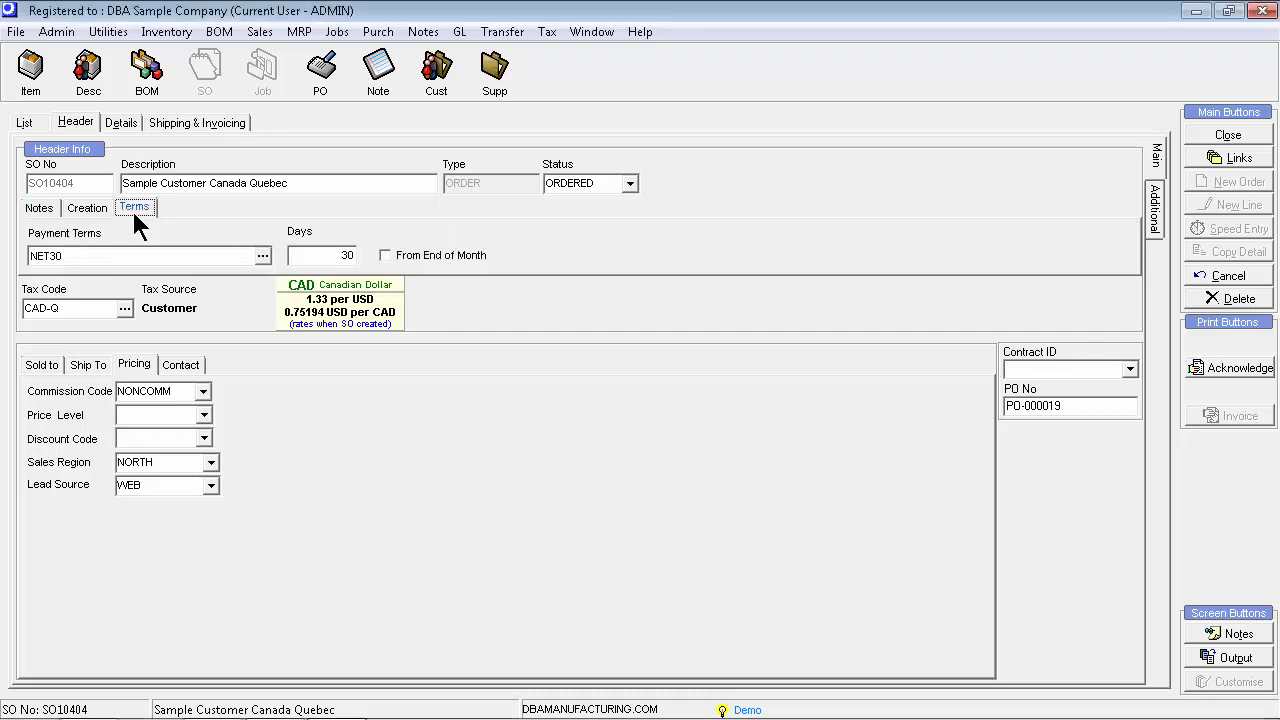
{"action": "left_click", "coordinate": [39, 208]}
{"action": "left_click", "coordinate": [42, 365]}
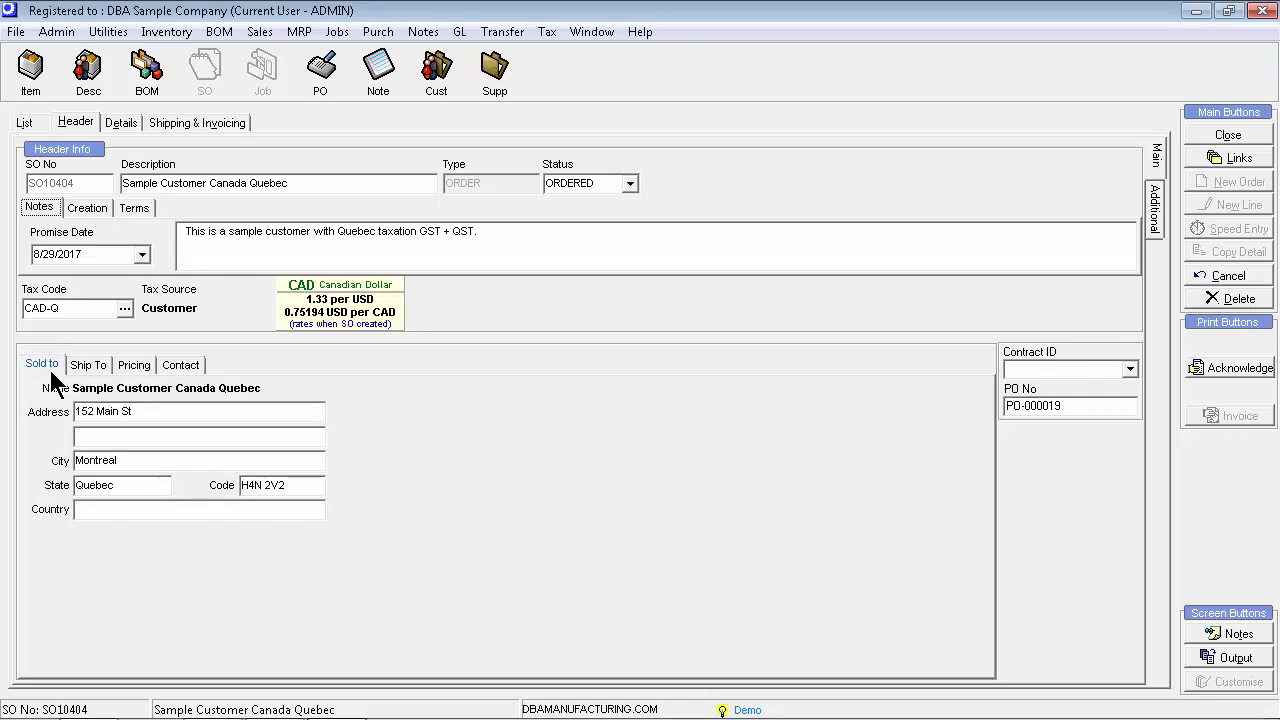
{"action": "left_click", "coordinate": [90, 366]}
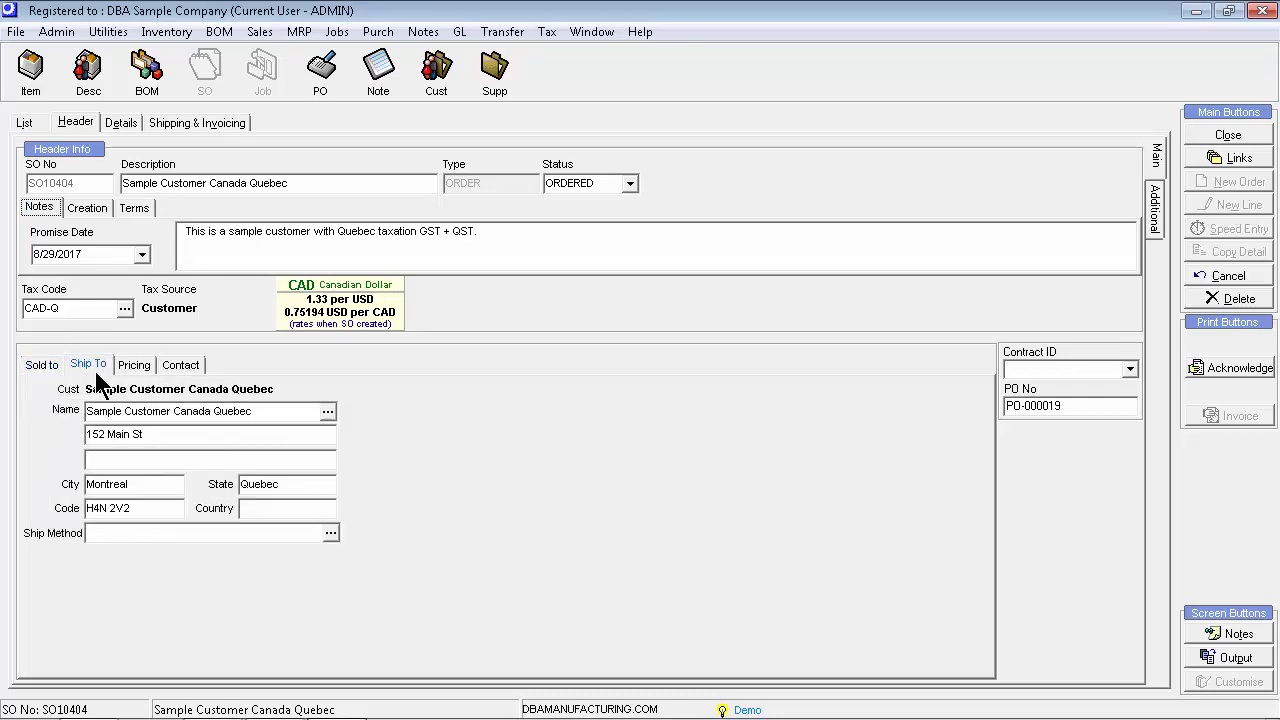
{"action": "left_click", "coordinate": [138, 372]}
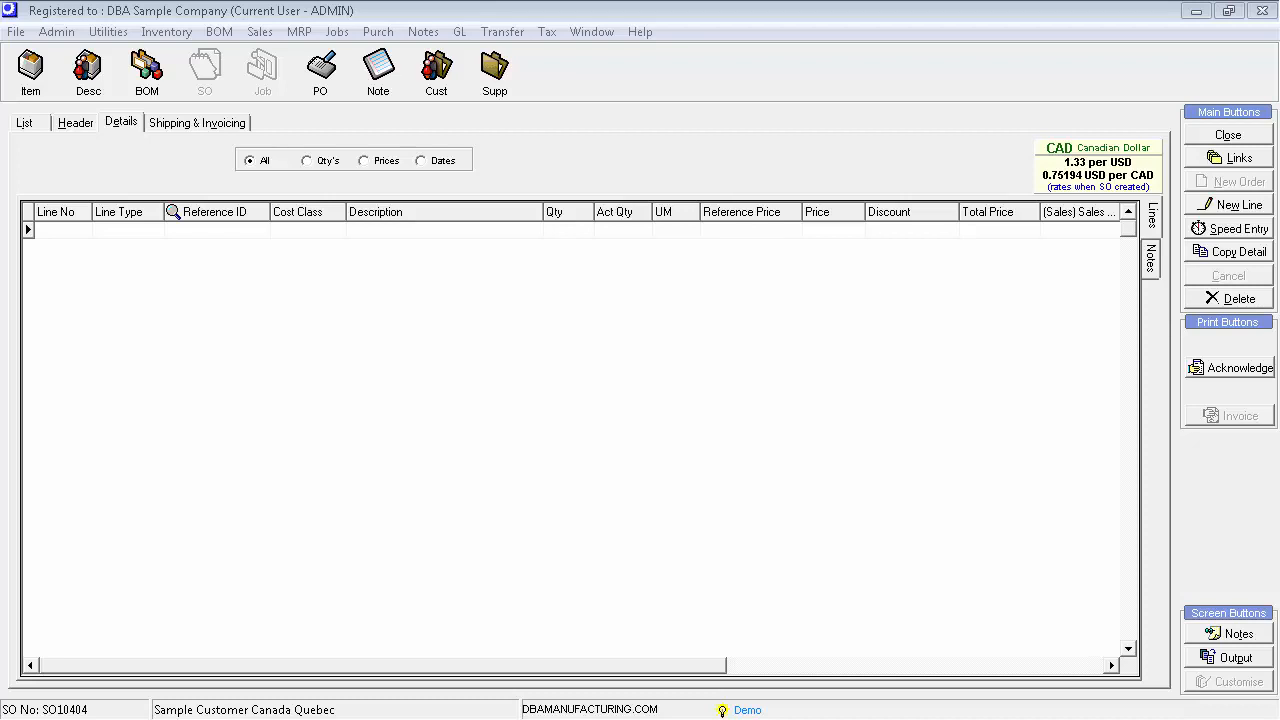
Use Speed Entry to add Red Wagon 10, Wagon Seat Accessory 3, Wagon Handle Extension 4, Wagon Trailer 2, Wagon Cooler 5 and transfer them
{"action": "left_click", "coordinate": [147, 253]}
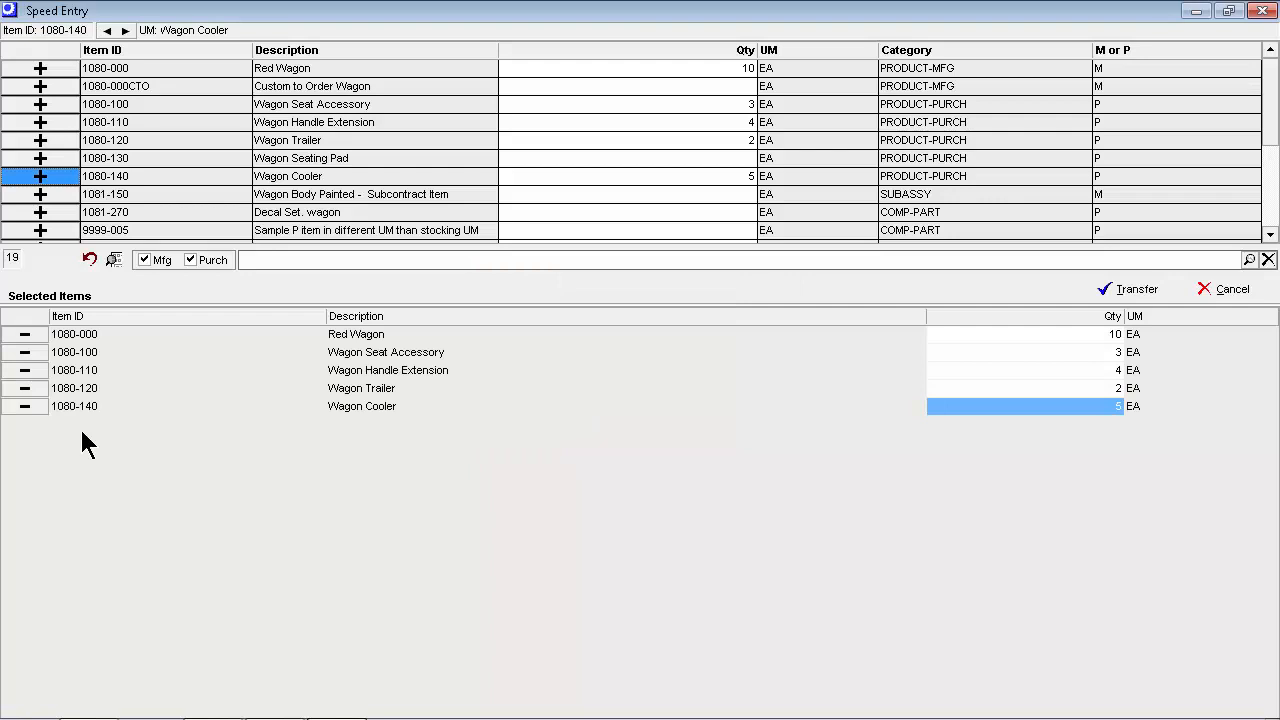
{"action": "left_click", "coordinate": [1138, 292]}
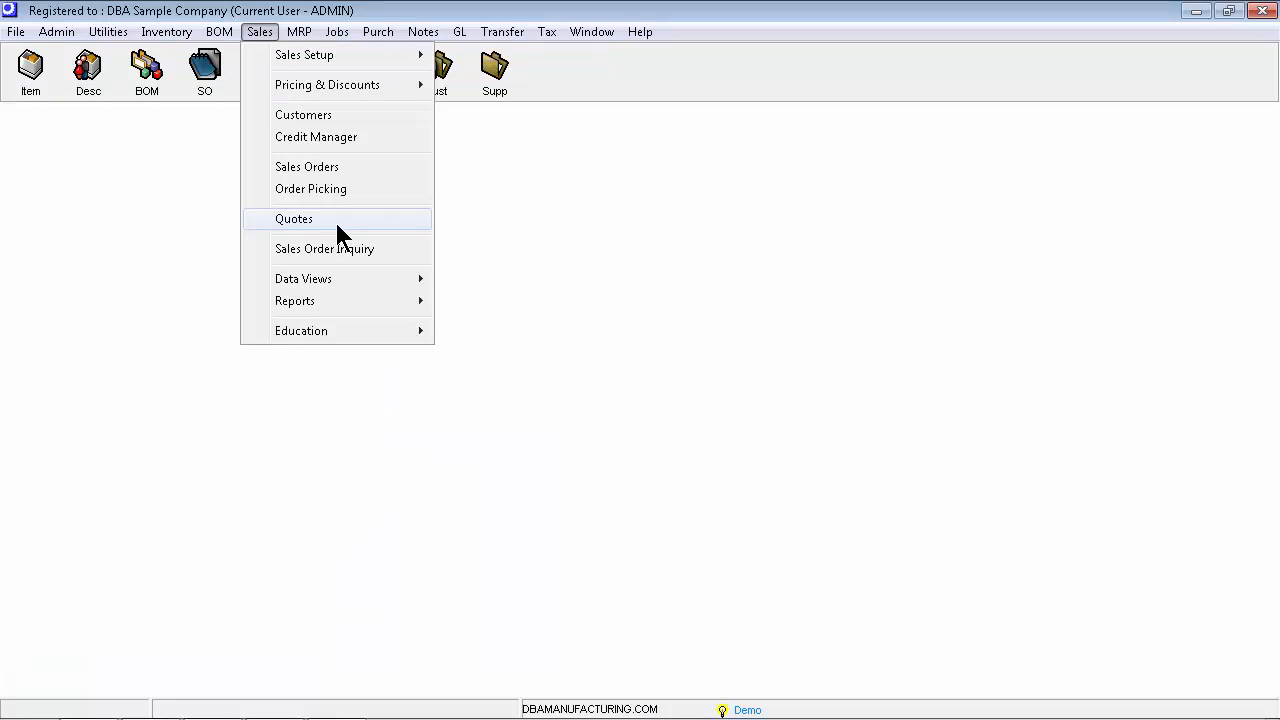
Create a new quote for ACME Toys
{"action": "left_click", "coordinate": [337, 226]}
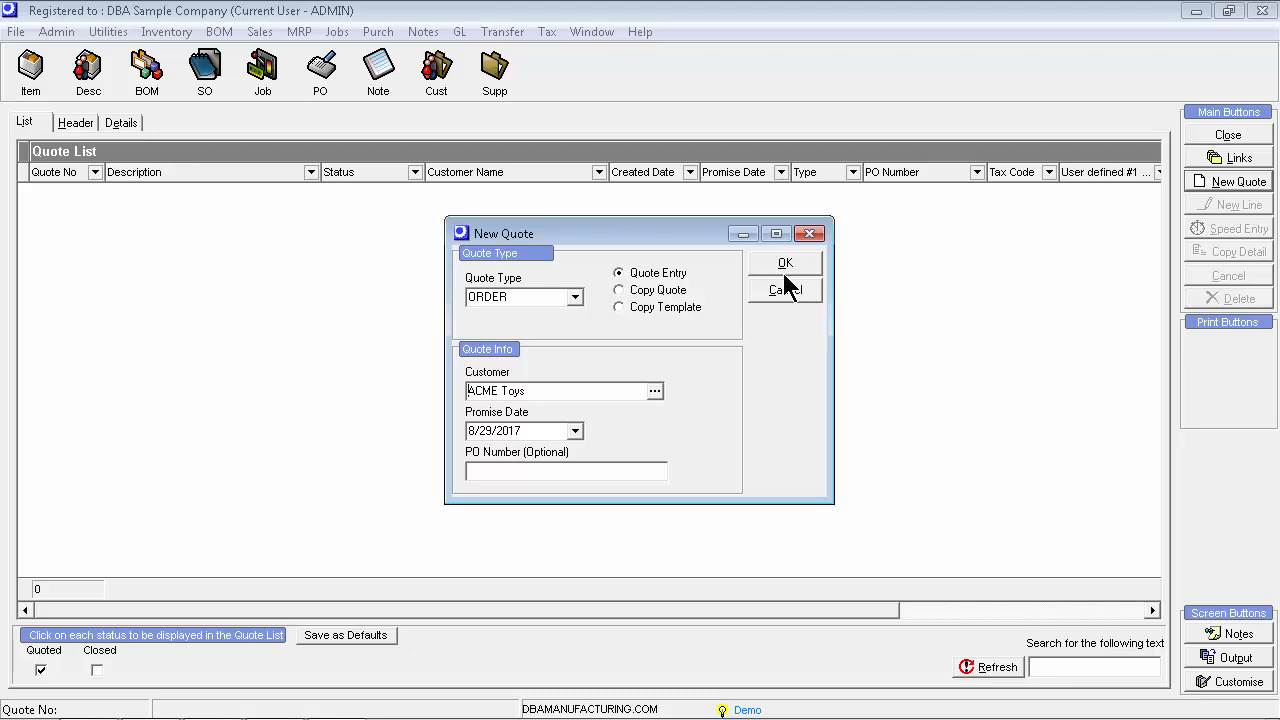
{"action": "left_click", "coordinate": [784, 268]}
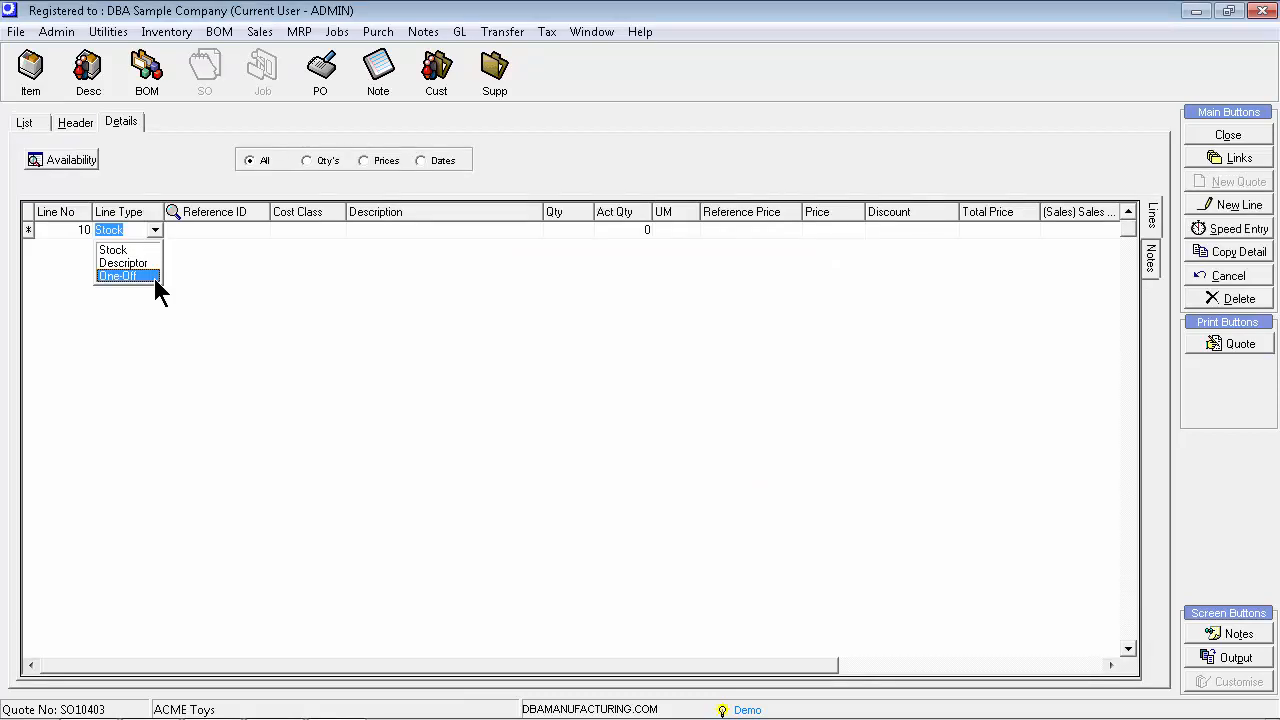
Add a One-Off quote line generated by copying BOM 1080-000CTO with an order quantity of 10
{"action": "left_click", "coordinate": [154, 278]}
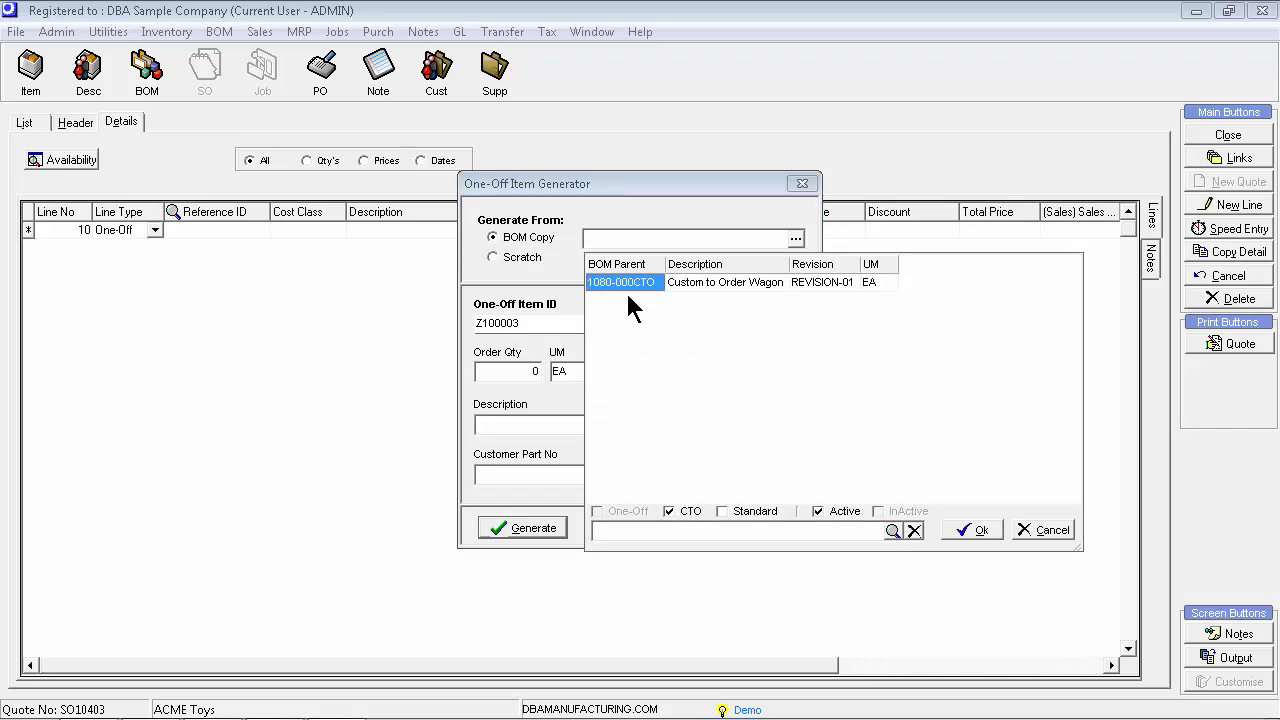
{"action": "double_click", "coordinate": [627, 291]}
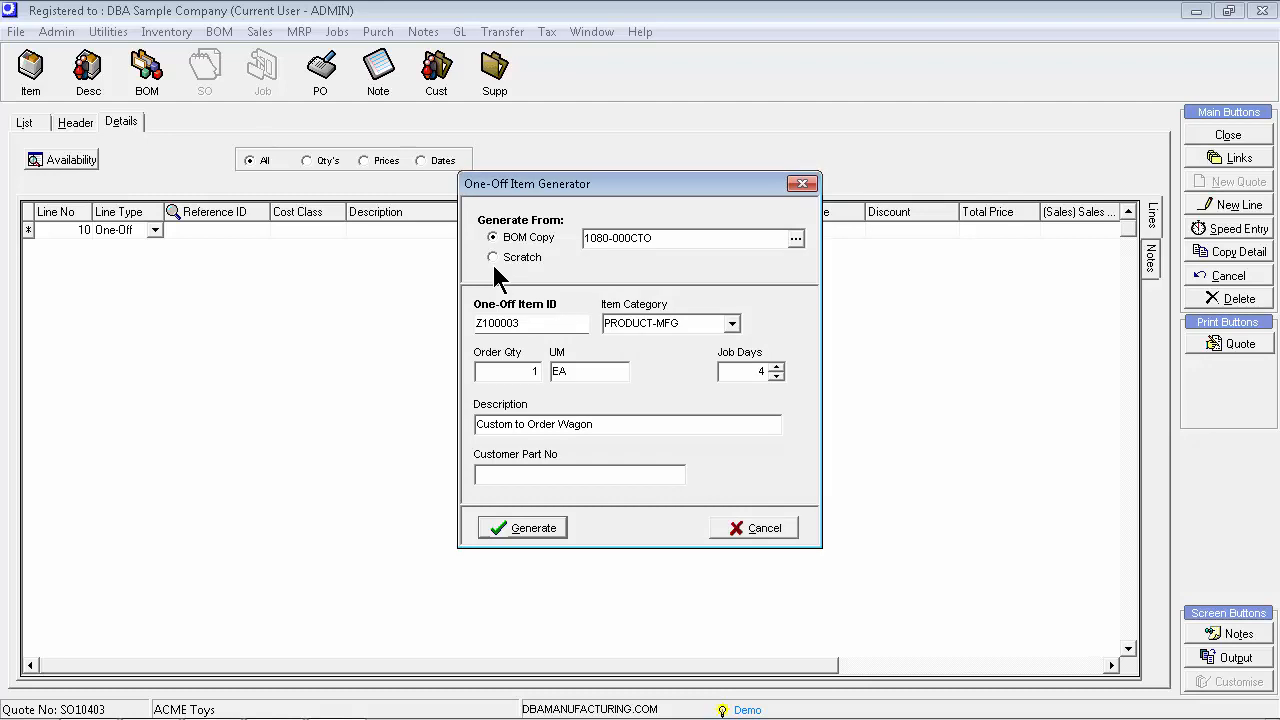
{"action": "left_click", "coordinate": [520, 371]}
{"action": "type", "text": "0"}
{"action": "left_click", "coordinate": [526, 533]}
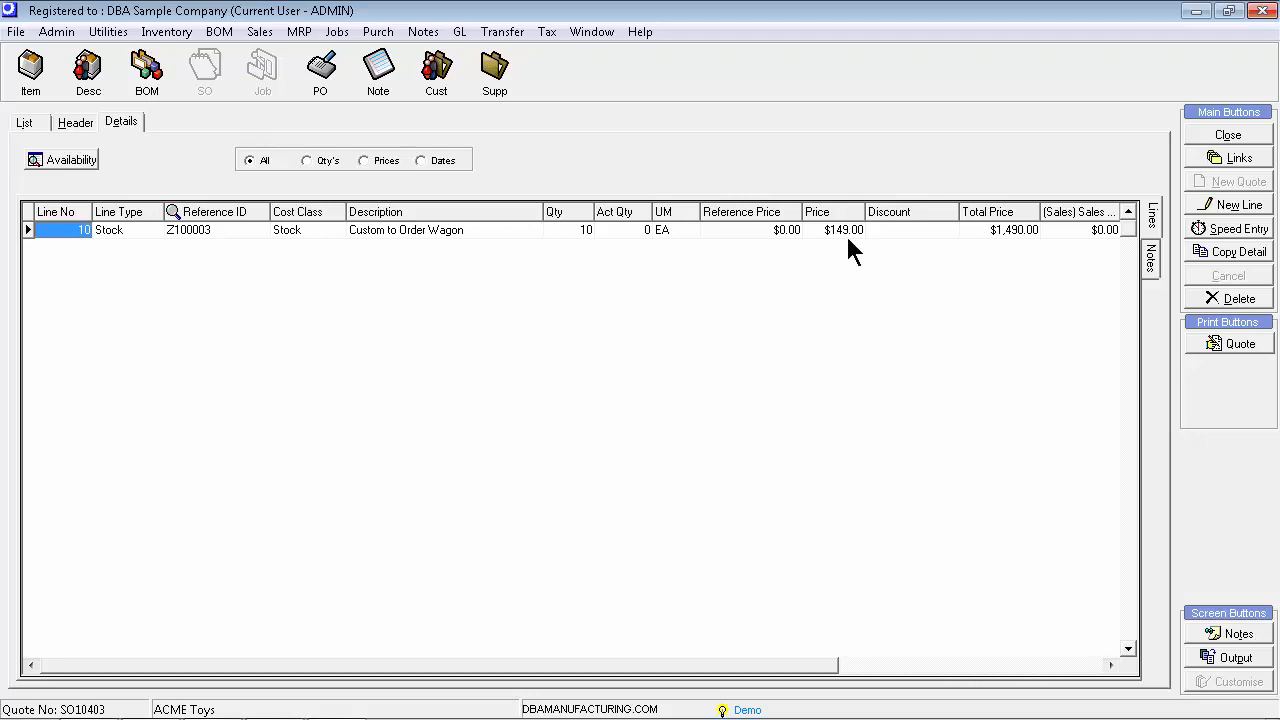
Print the quote and convert it into a sales order
{"action": "left_click", "coordinate": [1240, 343]}
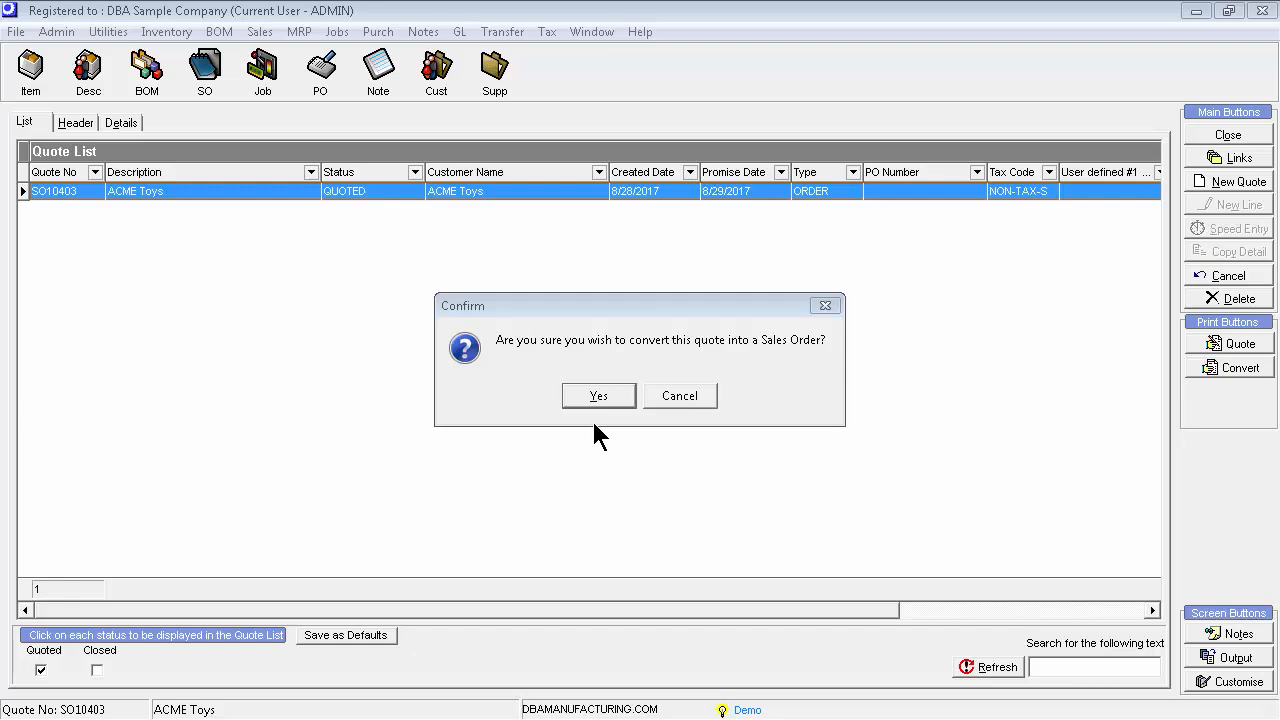
{"action": "left_click", "coordinate": [598, 396]}
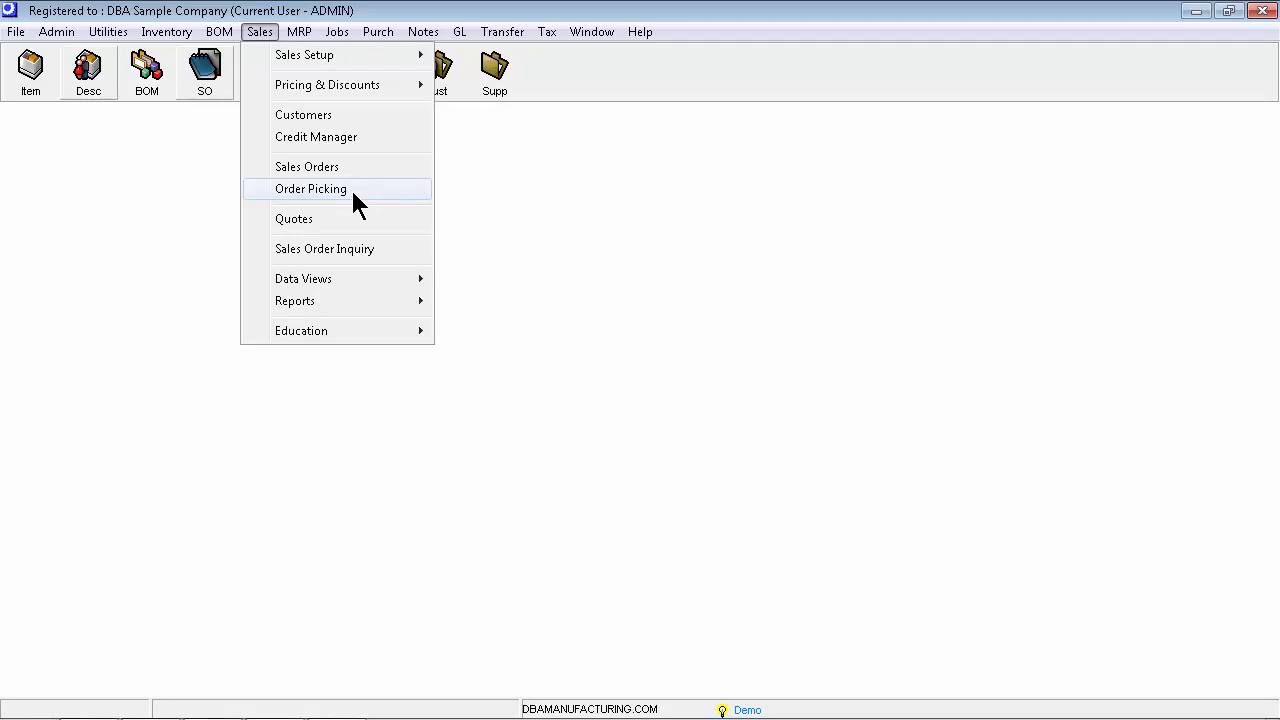
Pre-fill the picked quantities for sales order SO10401 in Order Picking and close the packing list preview
{"action": "left_click", "coordinate": [353, 190]}
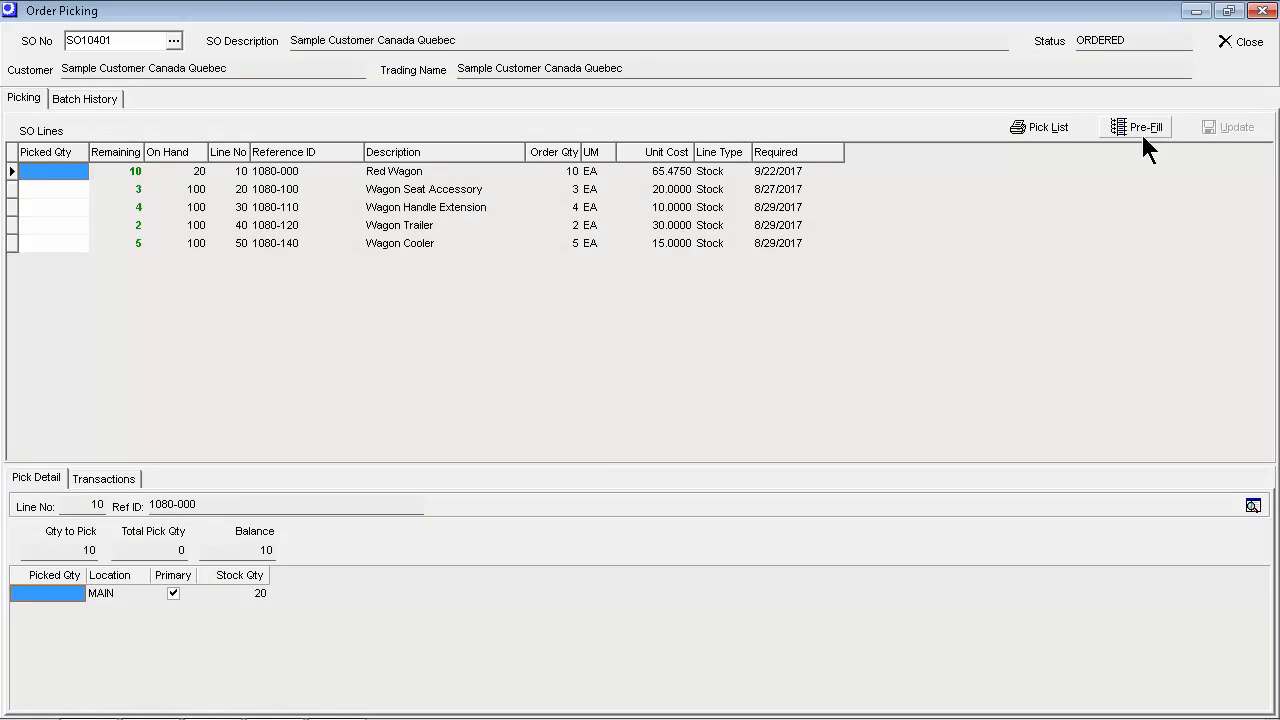
{"action": "left_click", "coordinate": [1143, 135]}
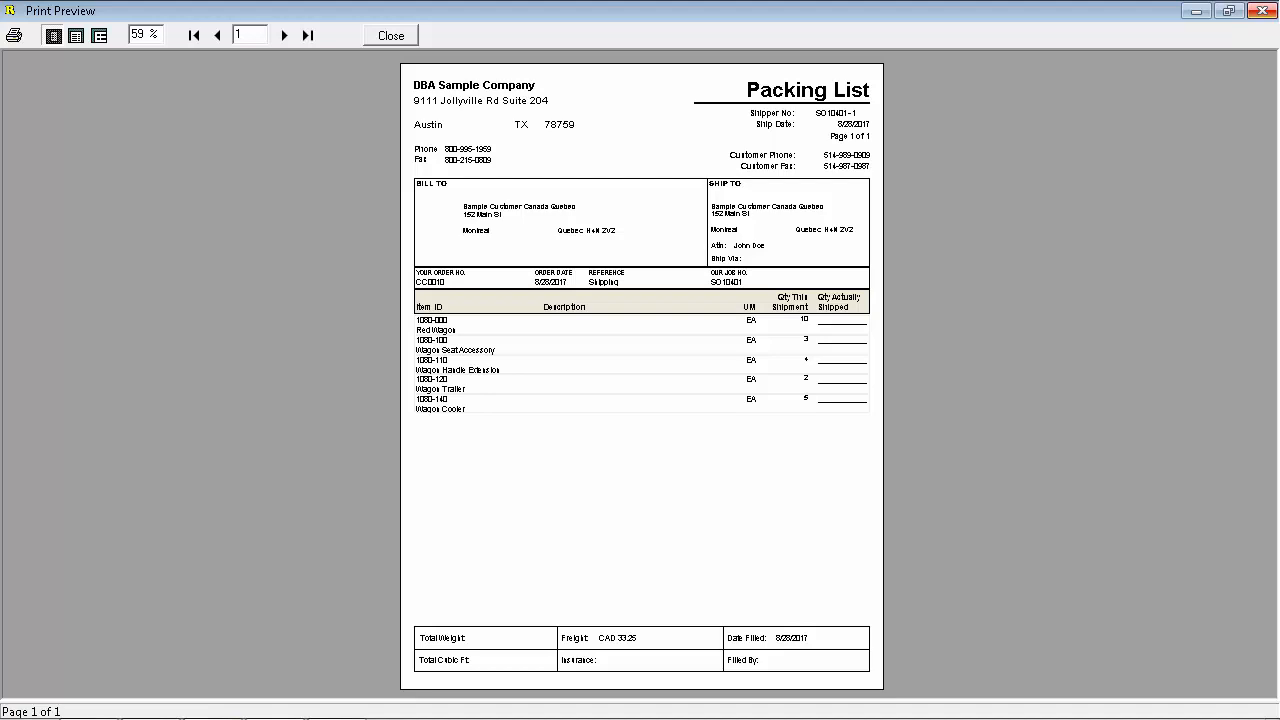
{"action": "key", "text": "Escape"}
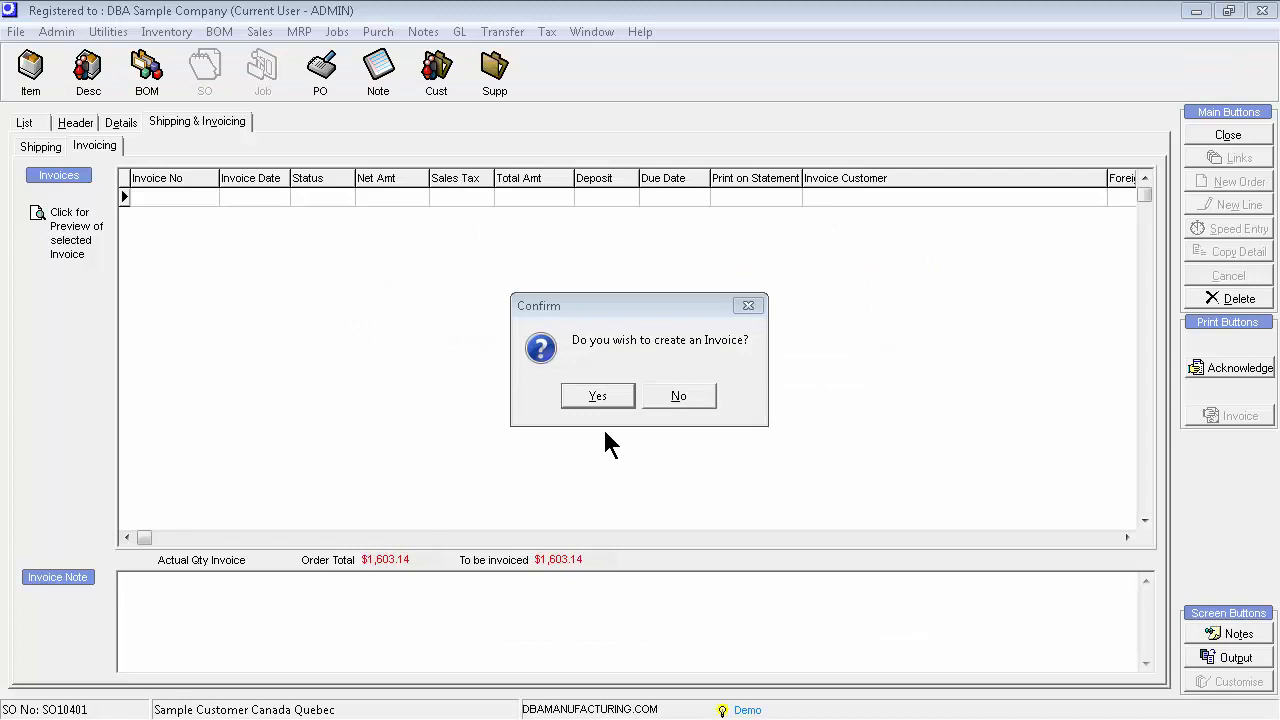
Confirm creating an invoice for the sales order
{"action": "key", "text": "Return"}
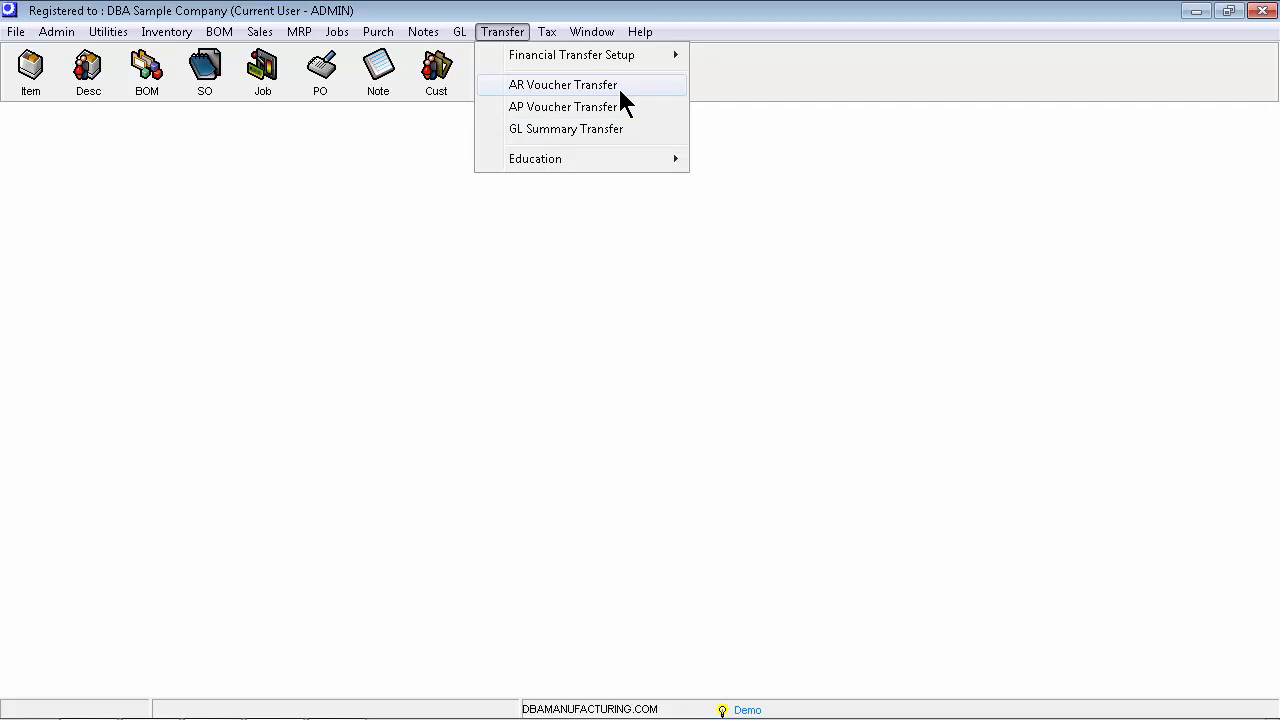
Open the AR Voucher Transfer
{"action": "left_click", "coordinate": [617, 86]}
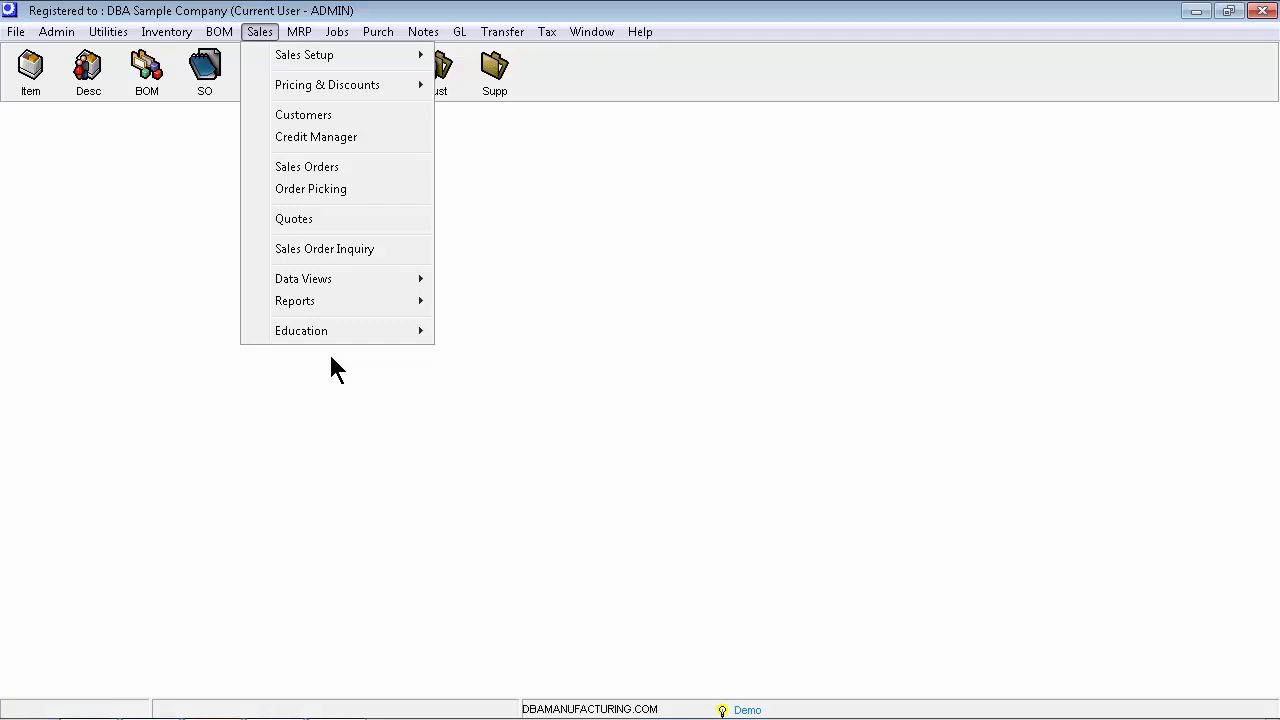
{"action": "left_click", "coordinate": [502, 31]}
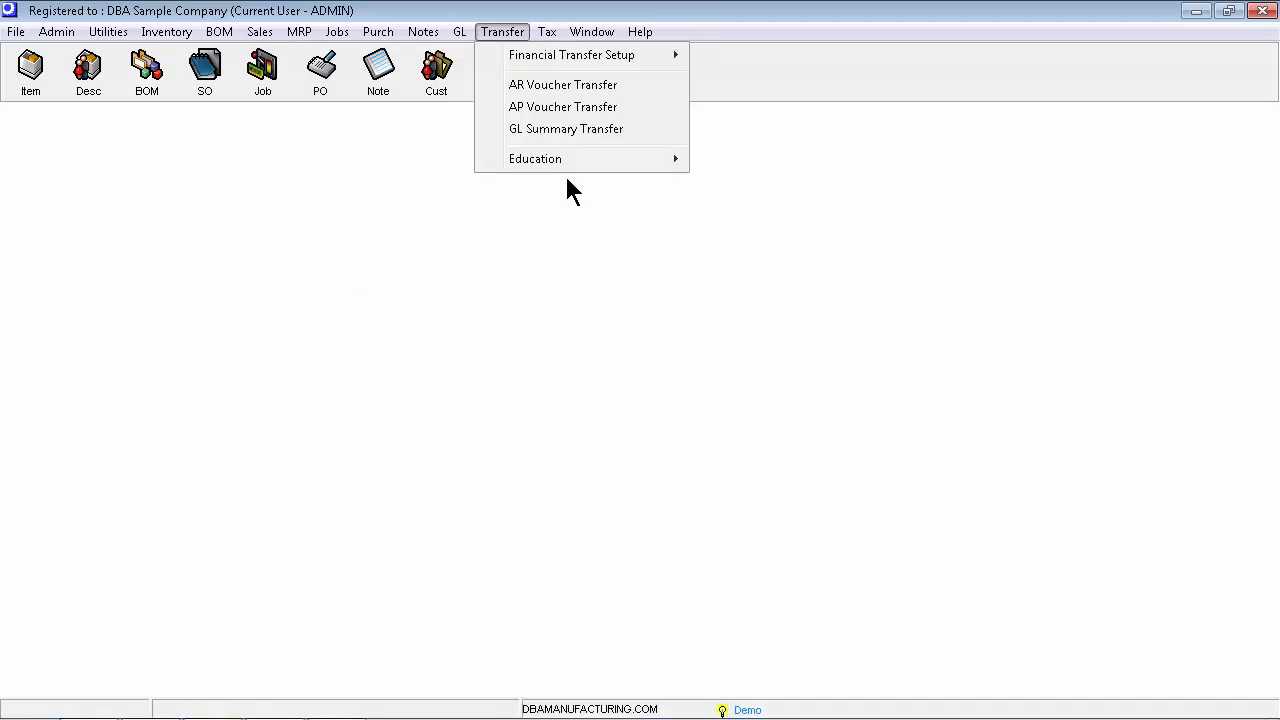